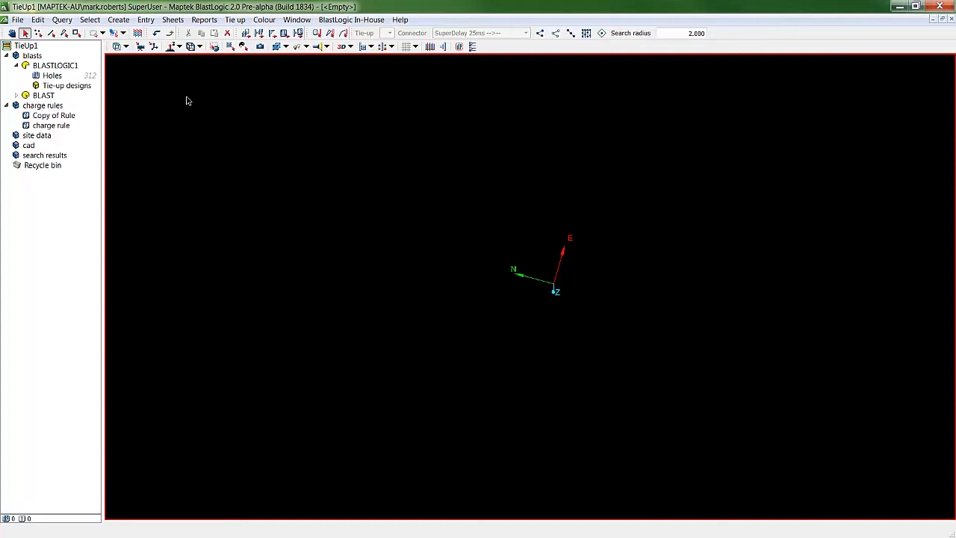
Create a new tie-up design and display the 'draft' design in the viewport.
{"action": "right_click", "coordinate": [67, 85]}
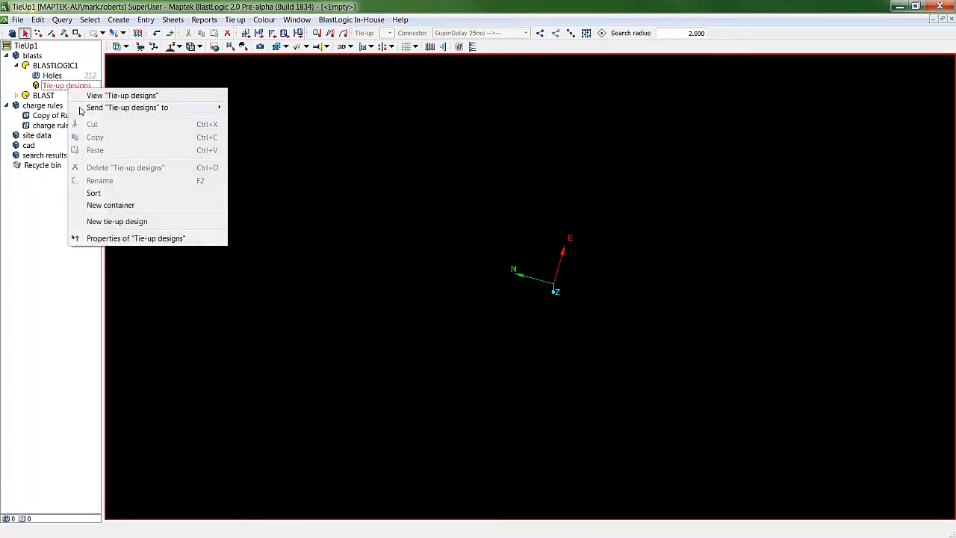
{"action": "left_click", "coordinate": [150, 221]}
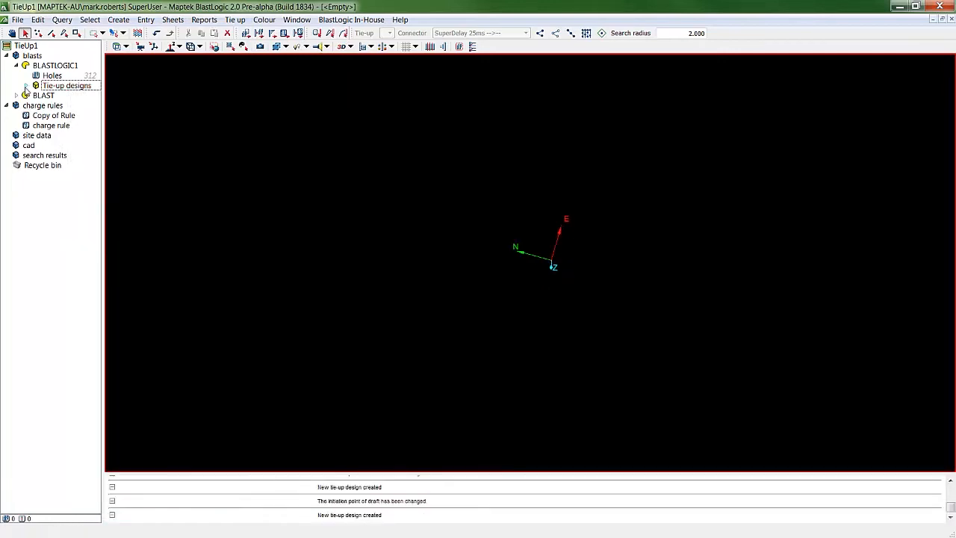
{"action": "left_click", "coordinate": [26, 85]}
{"action": "left_click_drag", "start_coordinate": [60, 96], "coordinate": [321, 137]}
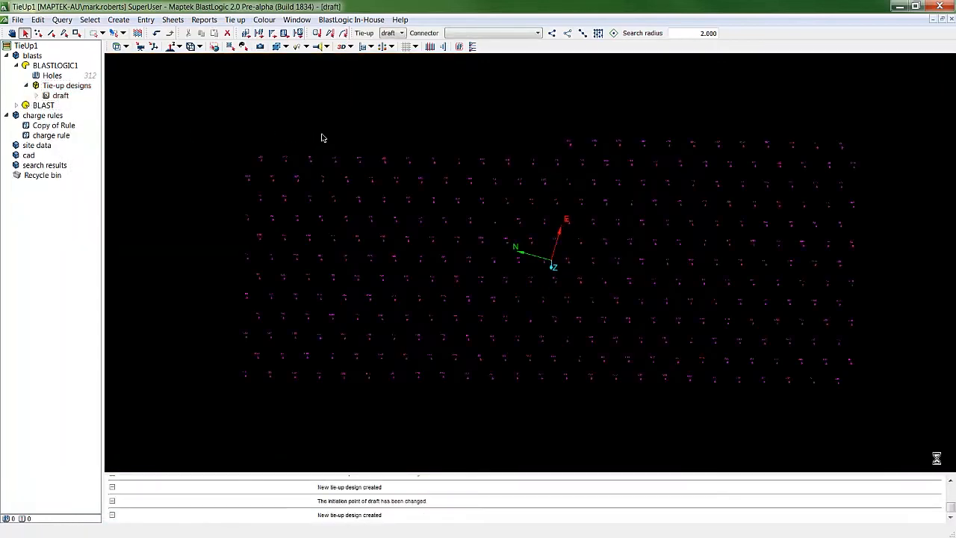
Set the blast initiation point at the bottom-right hole of the pattern.
{"action": "left_click", "coordinate": [613, 33]}
{"action": "left_click", "coordinate": [831, 375]}
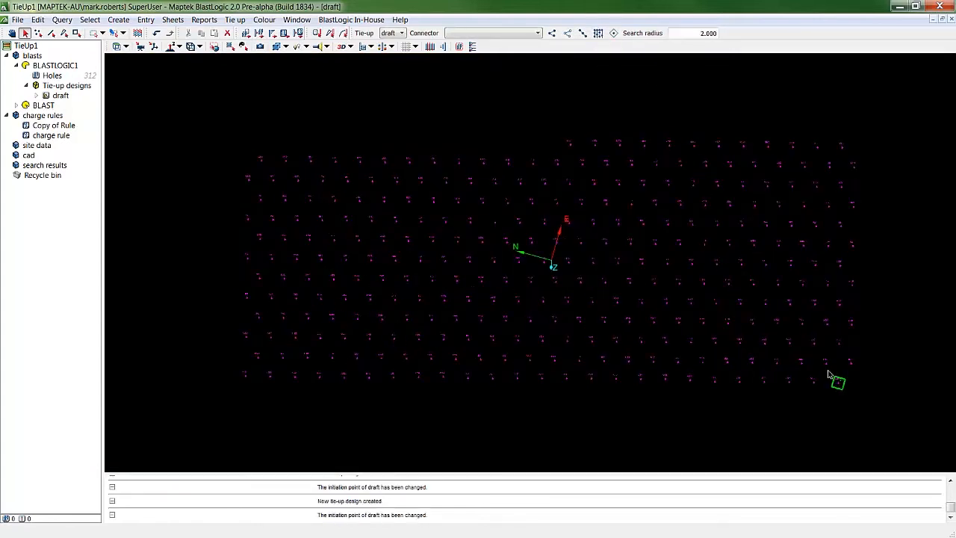
Add SuperDelay 25ms and 67ms to the allowed connector products and confirm.
{"action": "left_click", "coordinate": [486, 34]}
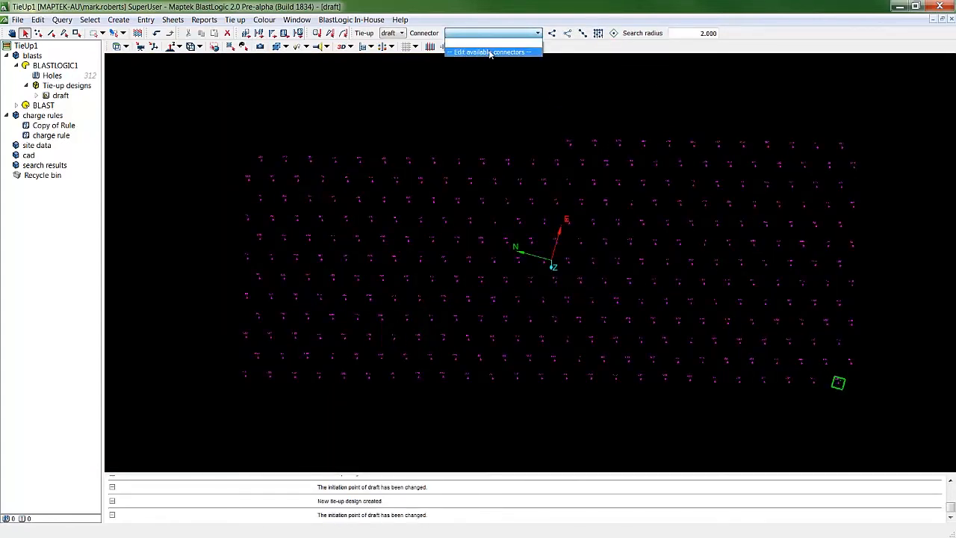
{"action": "left_click", "coordinate": [489, 42]}
{"action": "left_click_drag", "start_coordinate": [447, 242], "coordinate": [447, 254]}
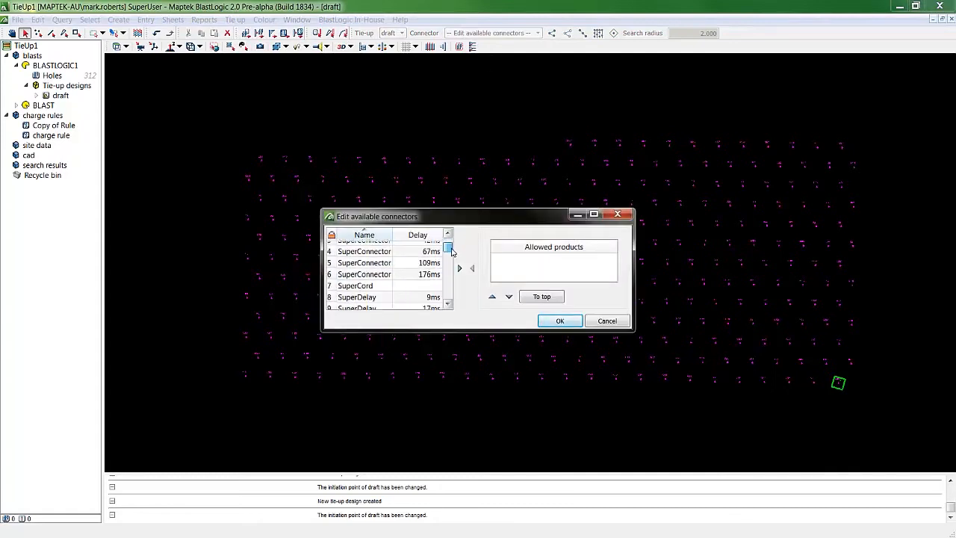
{"action": "left_click", "coordinate": [415, 260]}
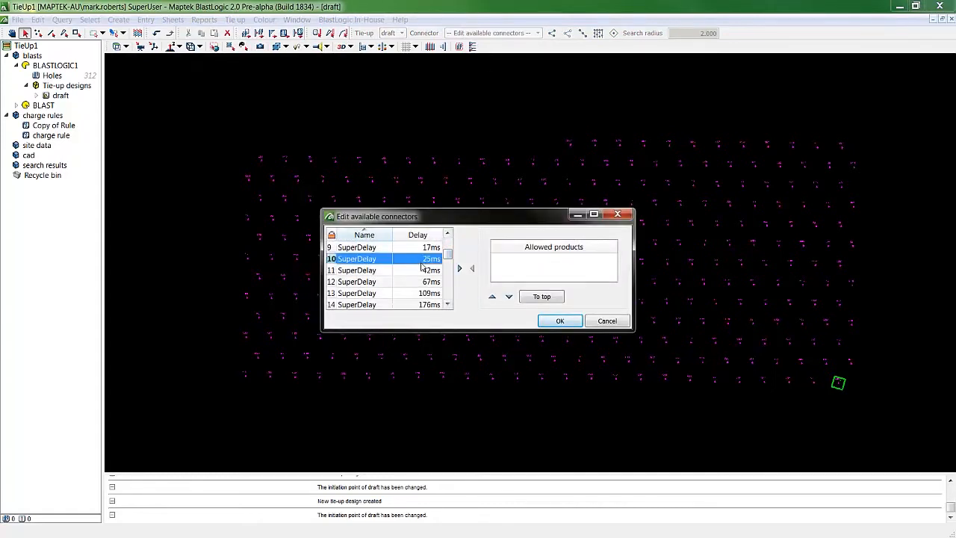
{"action": "left_click", "coordinate": [415, 283], "text": "ctrl"}
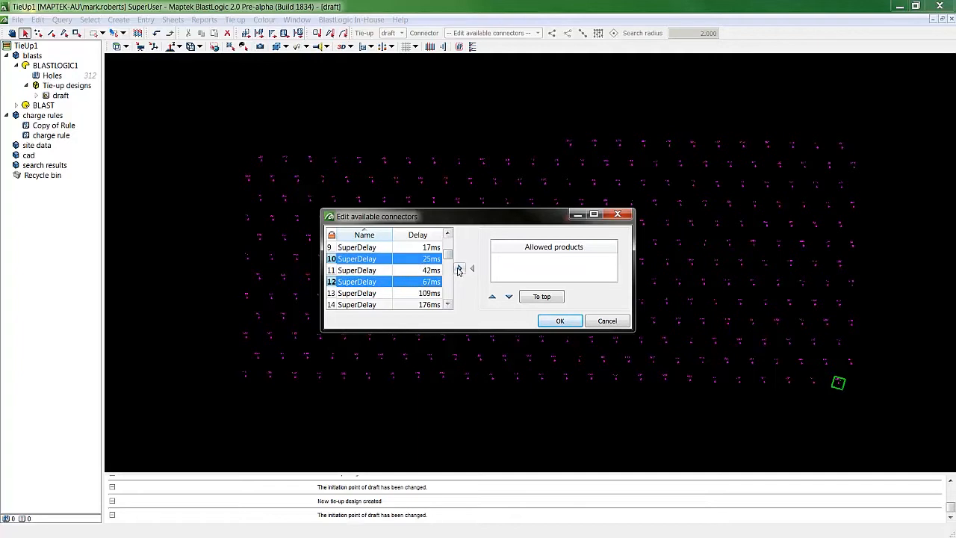
{"action": "left_click", "coordinate": [459, 269]}
{"action": "left_click", "coordinate": [561, 321]}
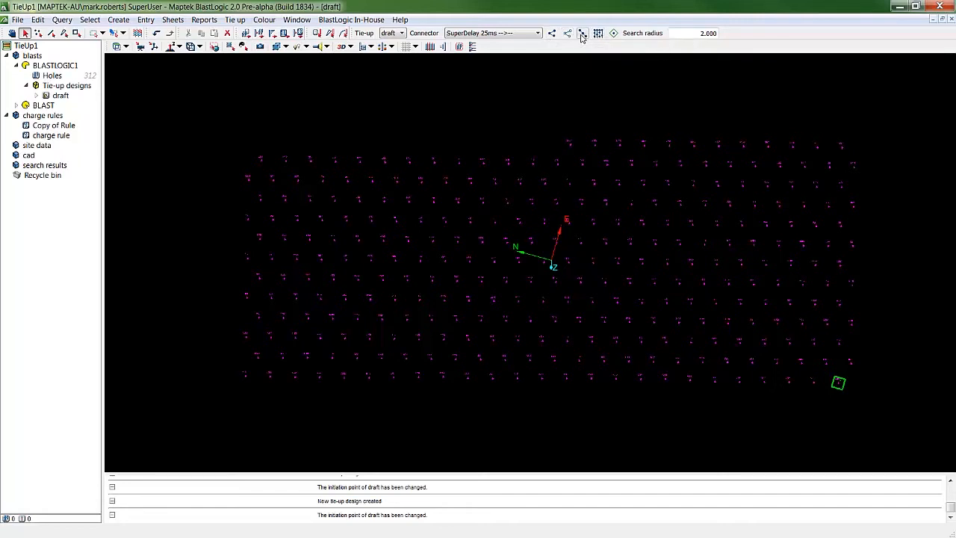
Tie hole A024 diagonally to hole D025 using a SuperDelay 67ms connector.
{"action": "left_click", "coordinate": [598, 33]}
{"action": "left_click", "coordinate": [537, 33]}
{"action": "left_click", "coordinate": [489, 52]}
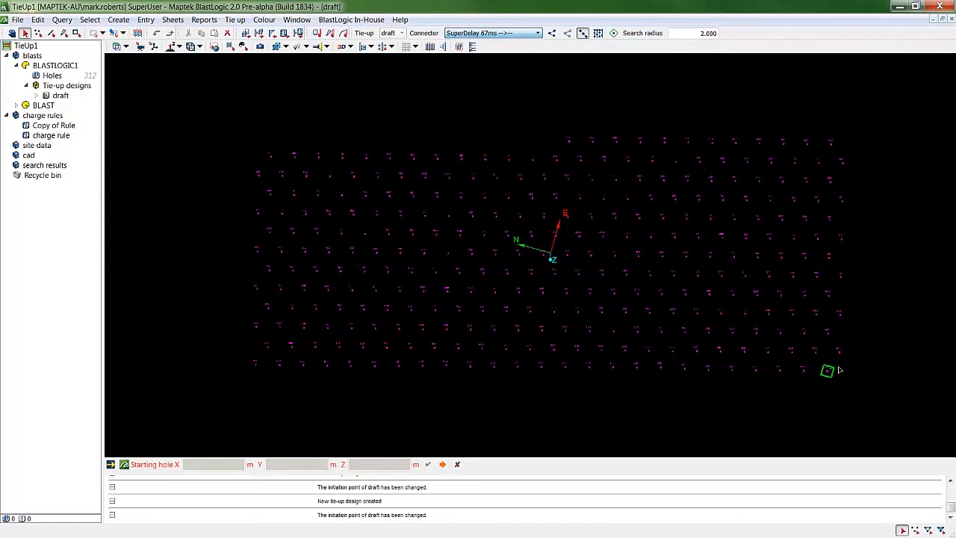
{"action": "scroll", "coordinate": [825, 366], "scroll_direction": "up", "scroll_amount": 3}
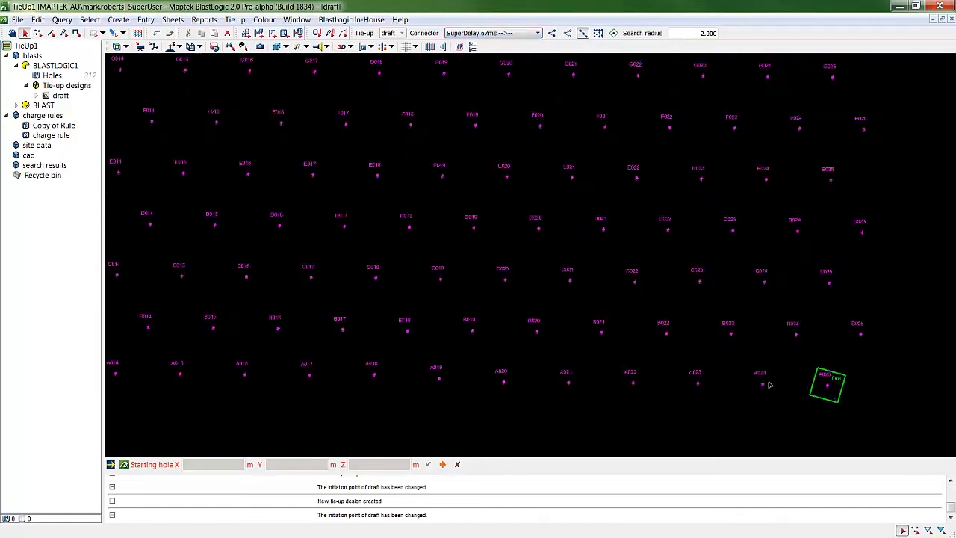
{"action": "left_click", "coordinate": [763, 385]}
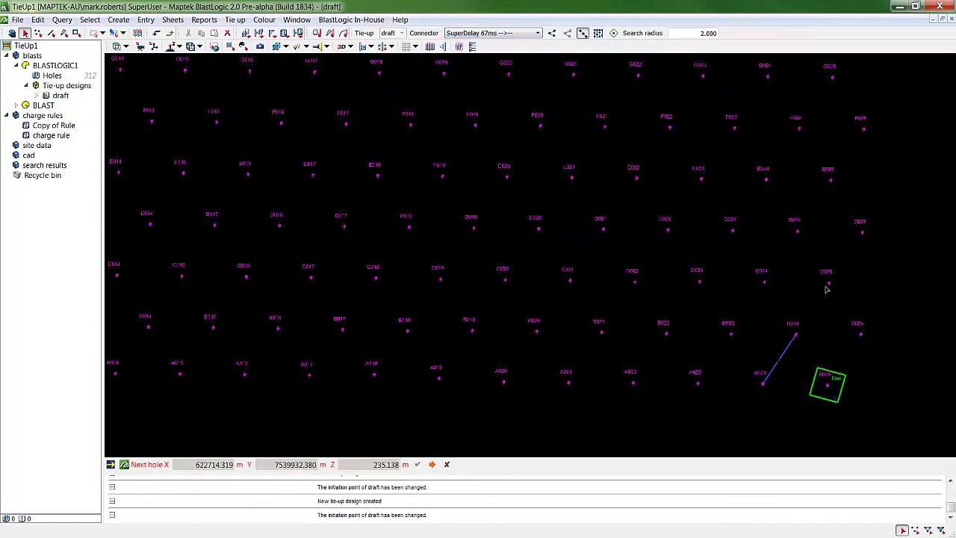
{"action": "left_click", "coordinate": [863, 238]}
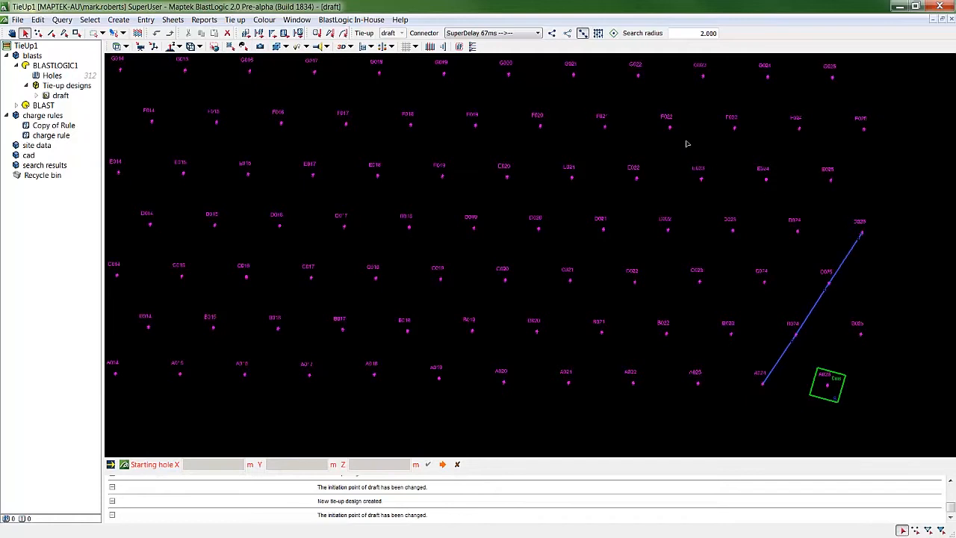
Lay a SuperDelay 25ms control line from hole A025 to the bottom-left hole.
{"action": "left_click", "coordinate": [489, 32]}
{"action": "left_click", "coordinate": [832, 389]}
{"action": "scroll", "coordinate": [831, 390], "scroll_direction": "down", "scroll_amount": 3}
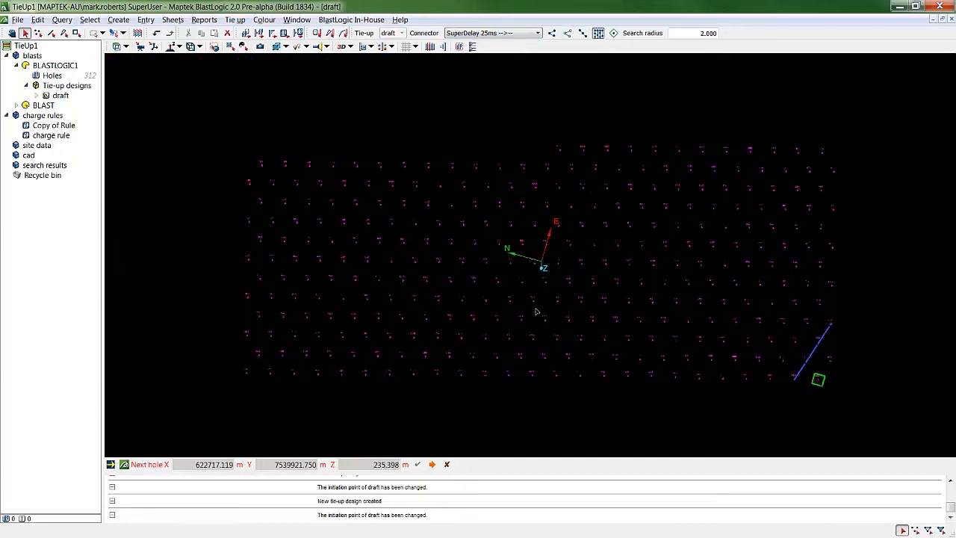
{"action": "left_click", "coordinate": [247, 376]}
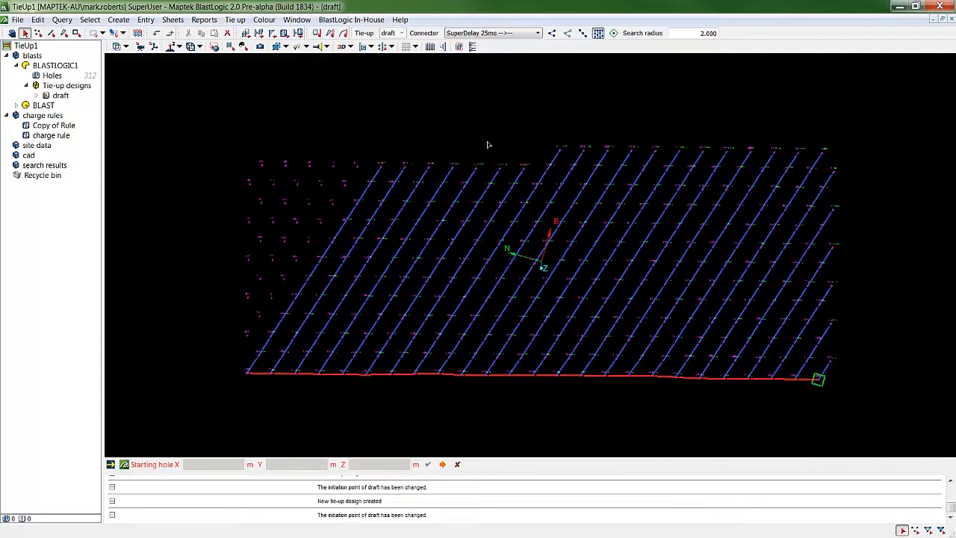
Start a new 67ms echelon from a hole near the left edge of the pattern.
{"action": "left_click", "coordinate": [508, 33]}
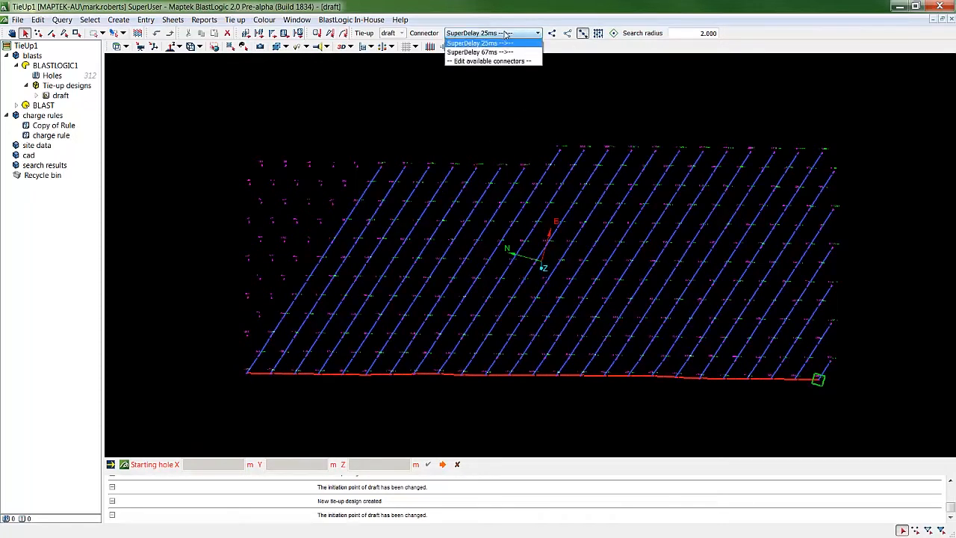
{"action": "left_click", "coordinate": [504, 52]}
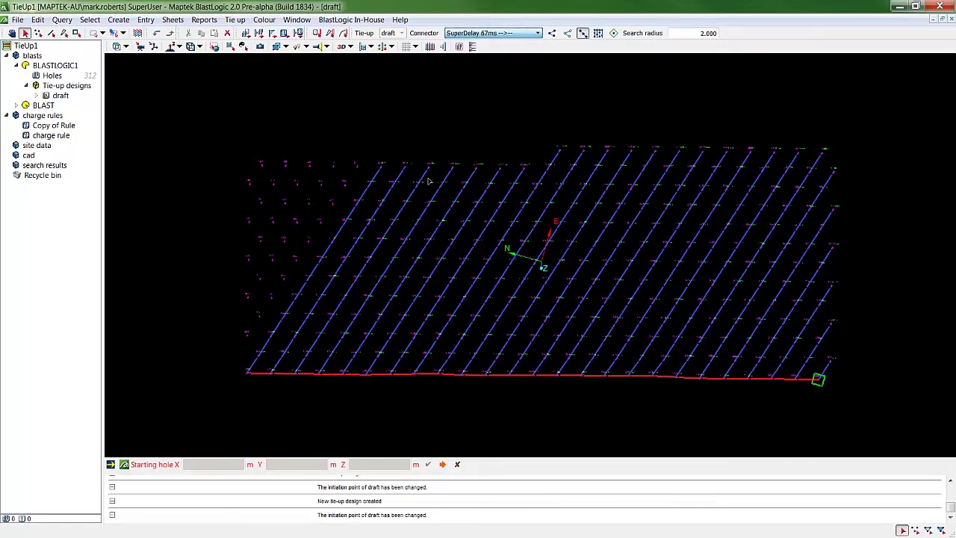
{"action": "left_click", "coordinate": [247, 340]}
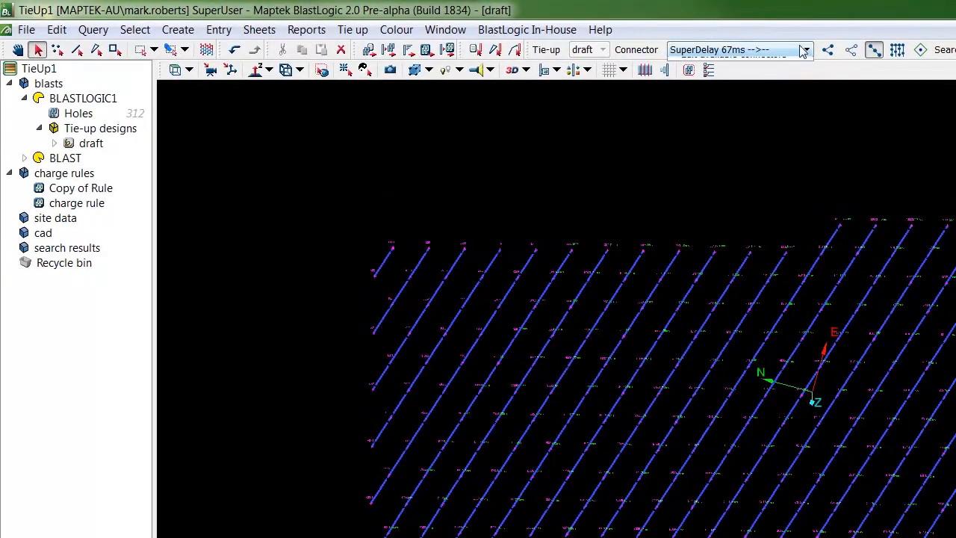
Tie the five left-edge holes into the echelons with short 25ms connectors, then select all holes.
{"action": "left_click", "coordinate": [739, 49]}
{"action": "left_click", "coordinate": [739, 73]}
{"action": "left_click", "coordinate": [407, 501]}
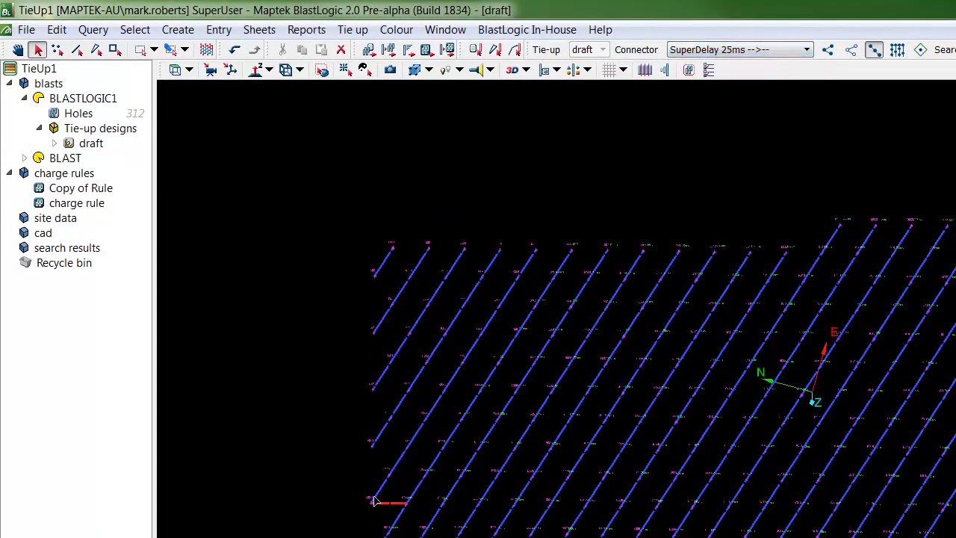
{"action": "left_click", "coordinate": [372, 449]}
{"action": "left_click", "coordinate": [375, 389]}
{"action": "left_click", "coordinate": [375, 333]}
{"action": "left_click", "coordinate": [375, 278]}
{"action": "left_click", "coordinate": [79, 114]}
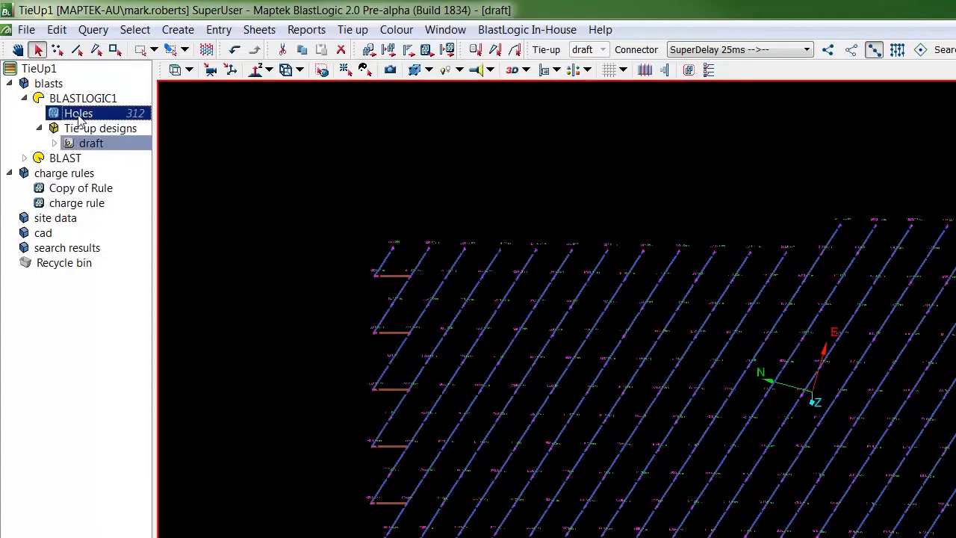
Apply the charge rule to all 312 holes and review the charge plan preview.
{"action": "right_click", "coordinate": [77, 203]}
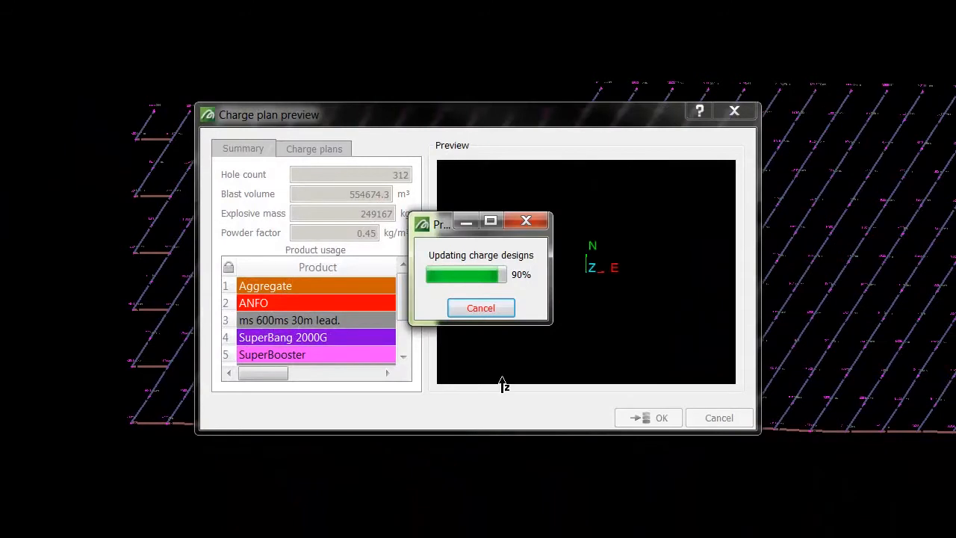
{"action": "left_click_drag", "start_coordinate": [403, 295], "coordinate": [407, 340]}
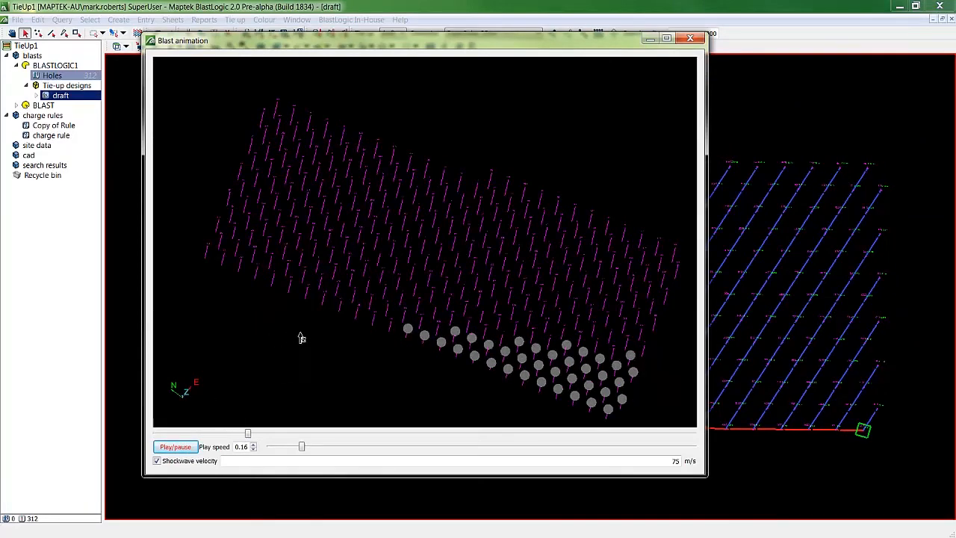
Orbit the 3D view to edge-on and steep side angles while the blast animation plays.
{"action": "mouse_move", "coordinate": [301, 338]}
{"action": "middle_mouse_down"}
{"action": "mouse_move", "coordinate": [327, 168]}
{"action": "mouse_move", "coordinate": [655, 391]}
{"action": "middle_mouse_up"}
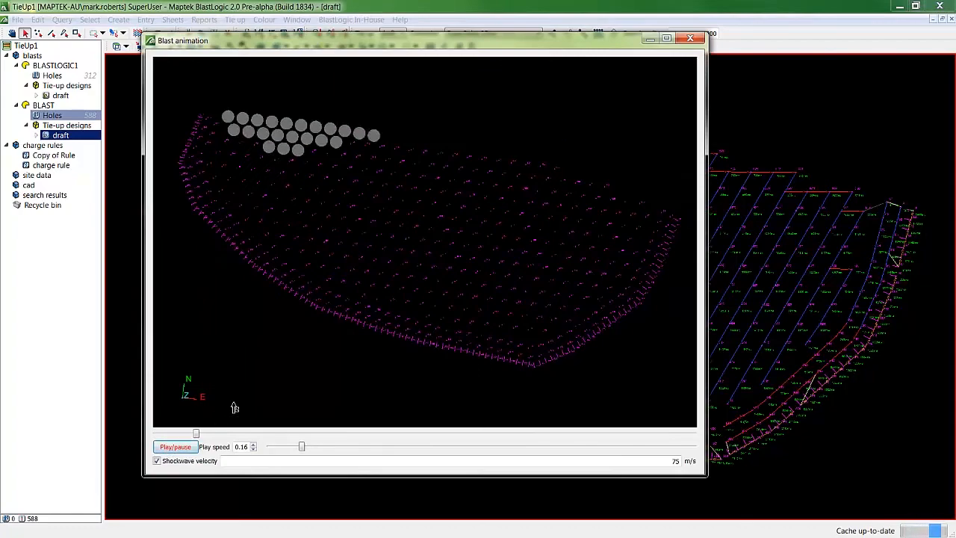
{"action": "mouse_move", "coordinate": [239, 404]}
{"action": "left_mouse_down"}
{"action": "mouse_move", "coordinate": [433, 301]}
{"action": "mouse_move", "coordinate": [590, 283]}
{"action": "left_mouse_up"}
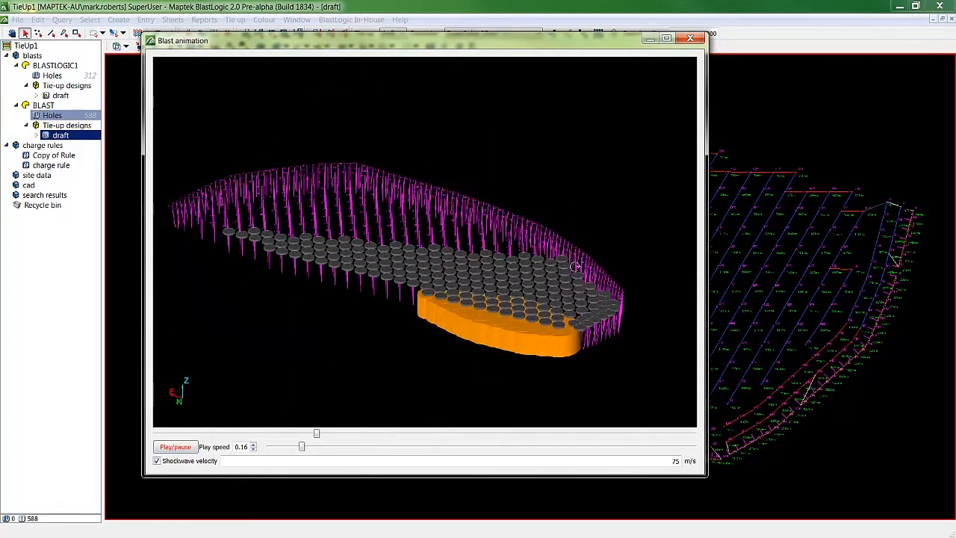